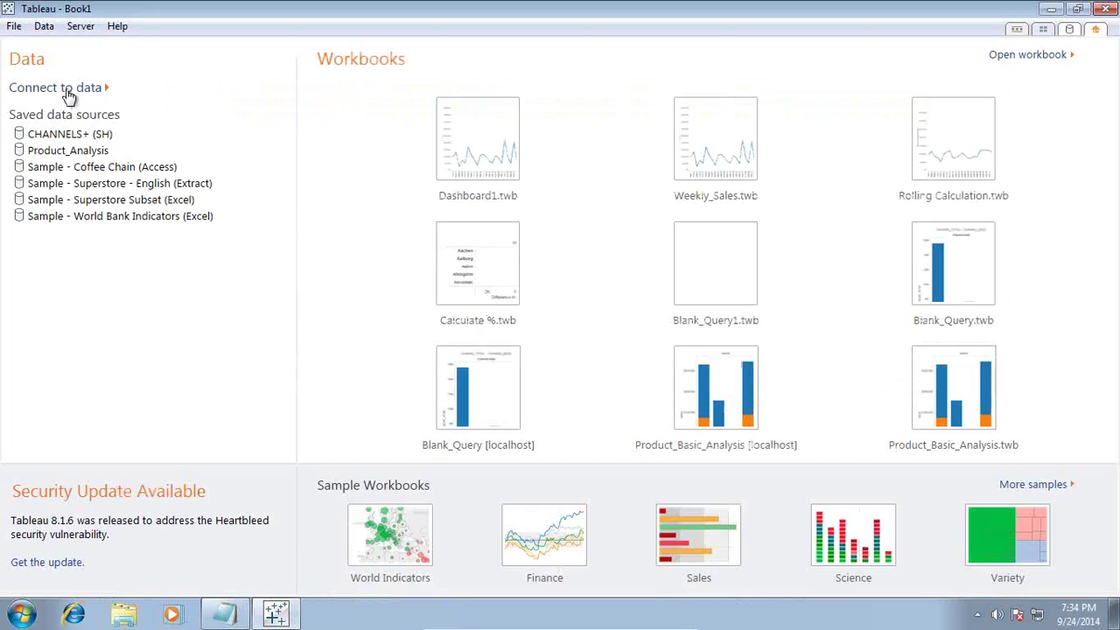
- Connect to the saved CHANNELS+ (SH) Oracle source, logging on with its password
{"action": "left_click", "coordinate": [69, 91]}
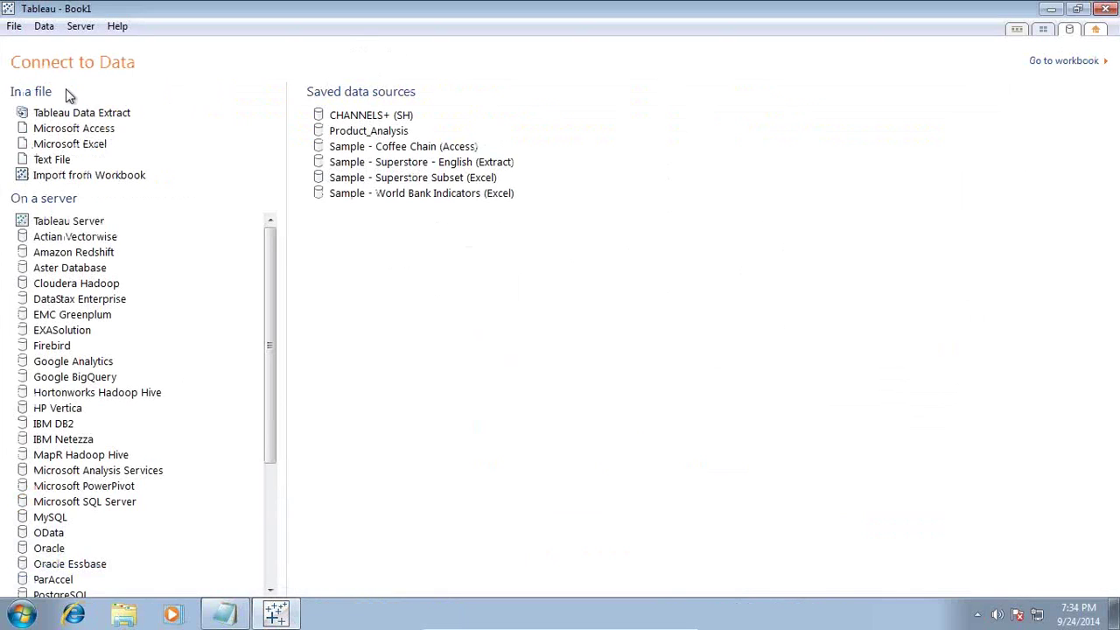
{"action": "mouse_move", "coordinate": [371, 115]}
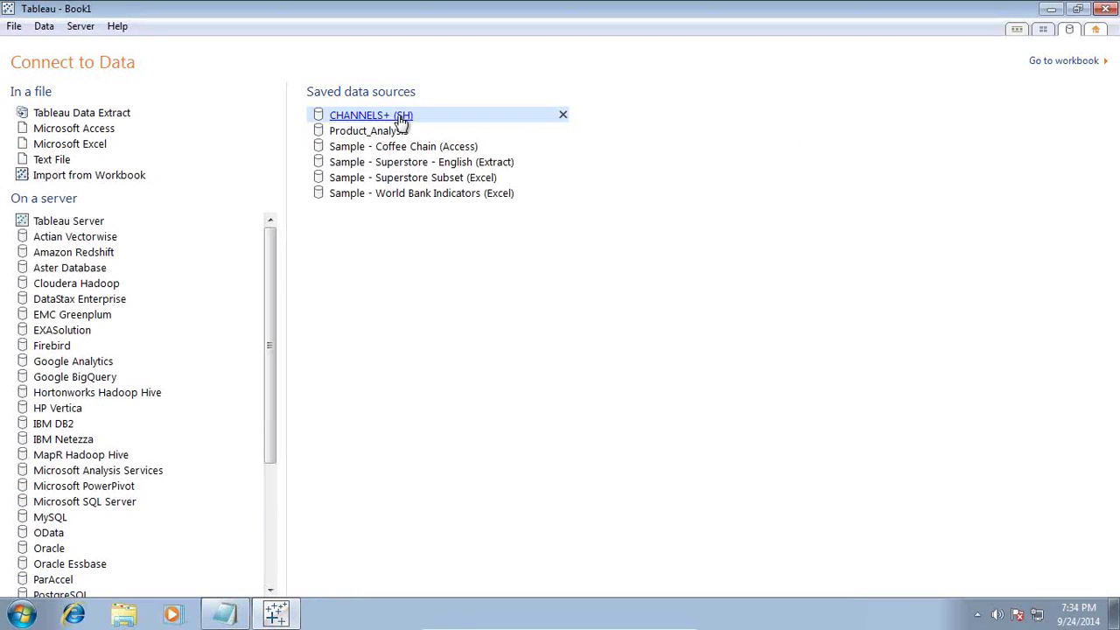
{"action": "left_click", "coordinate": [371, 117]}
{"action": "left_click", "coordinate": [527, 325]}
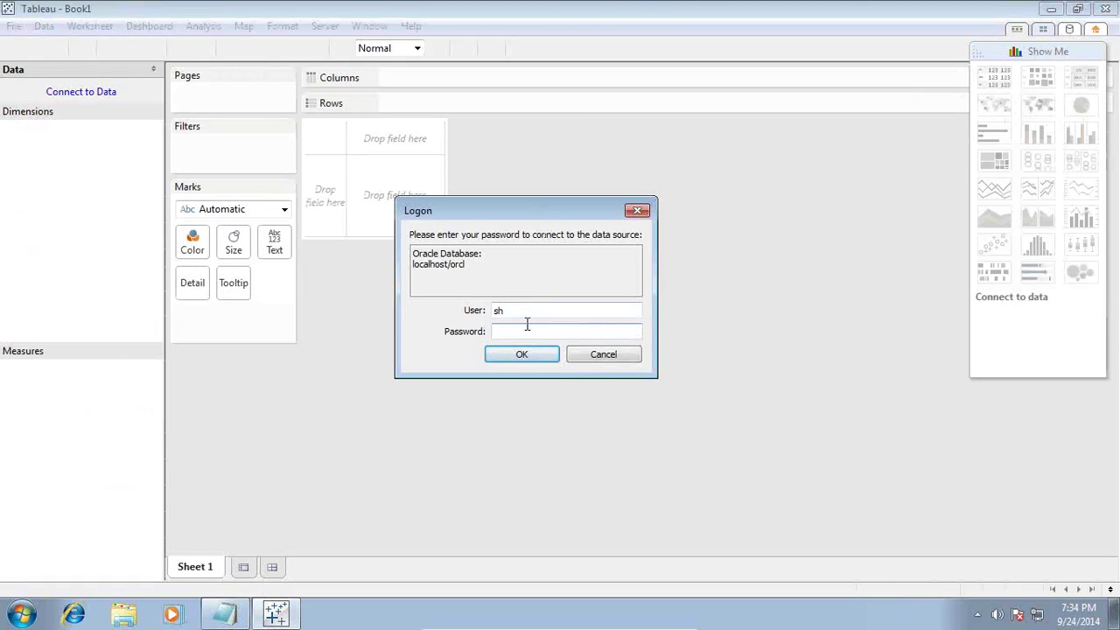
{"action": "type", "text": "d"}
{"action": "key", "text": "Return"}
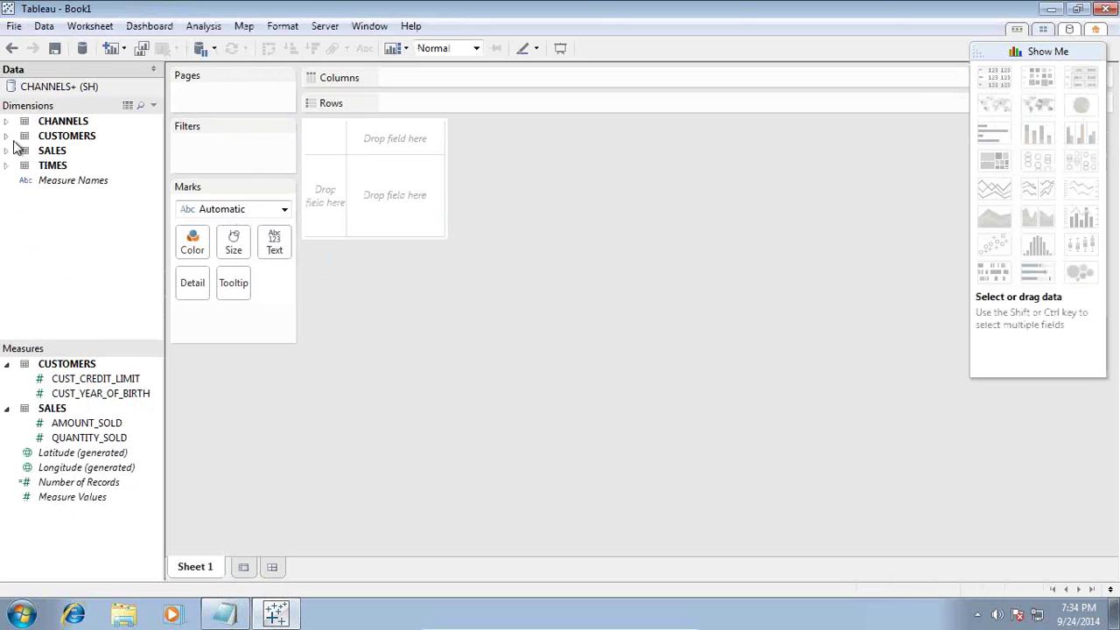
- Put CUSTOMERS' CUST_FIRST_NAME on Rows with summed AMOUNT_SOLD beside each name
{"action": "left_click", "coordinate": [8, 136]}
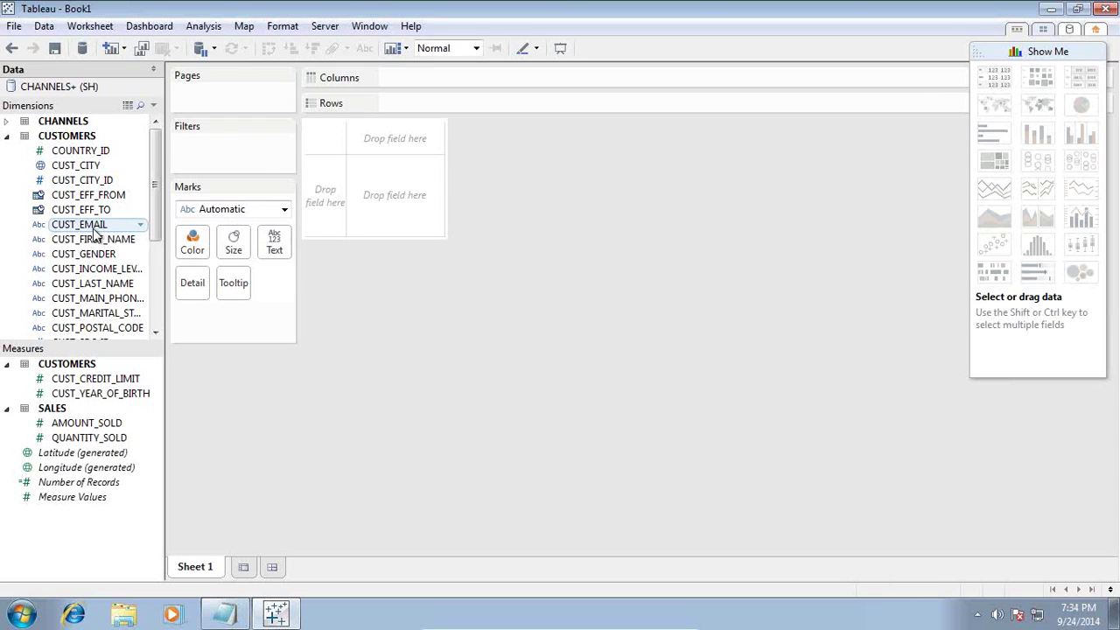
{"action": "left_click_drag", "start_coordinate": [94, 239], "coordinate": [438, 108]}
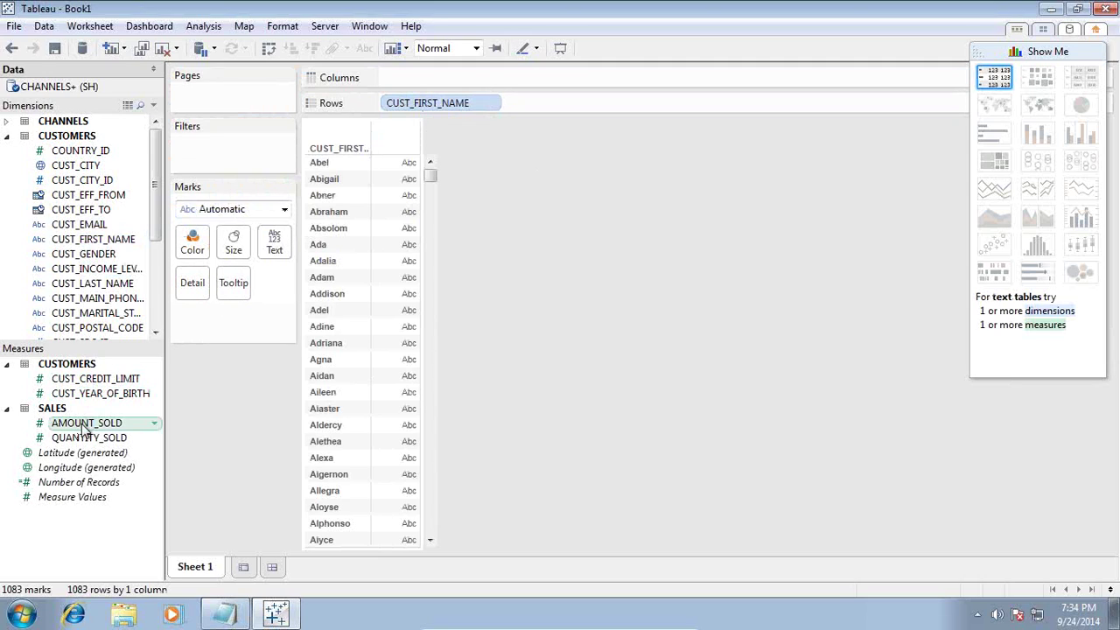
{"action": "left_click_drag", "start_coordinate": [77, 429], "coordinate": [393, 262]}
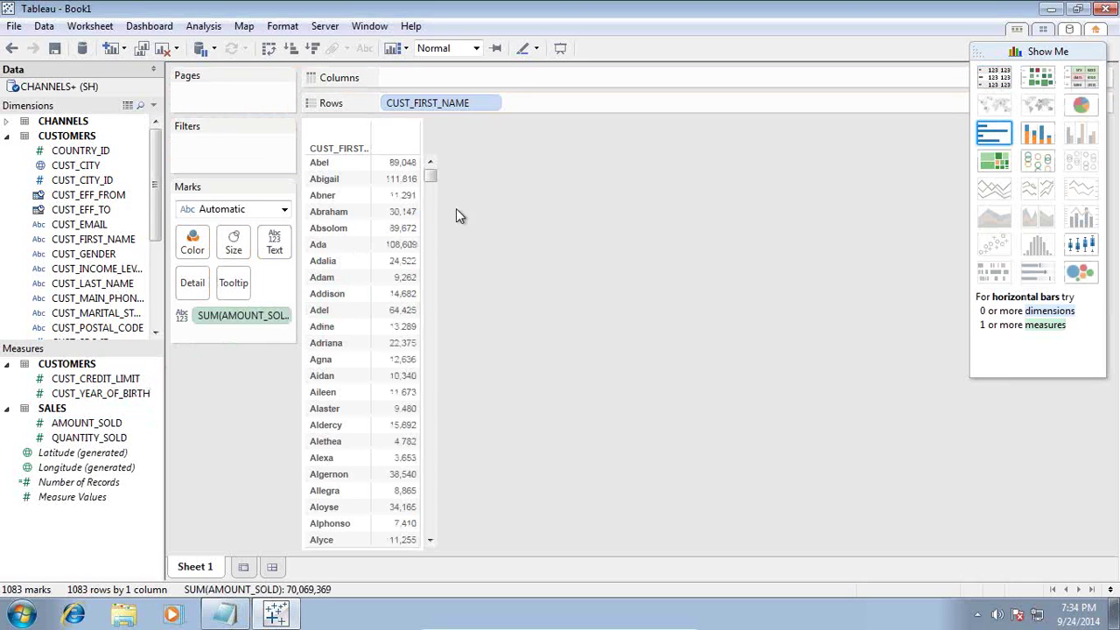
{"action": "mouse_move", "coordinate": [238, 315]}
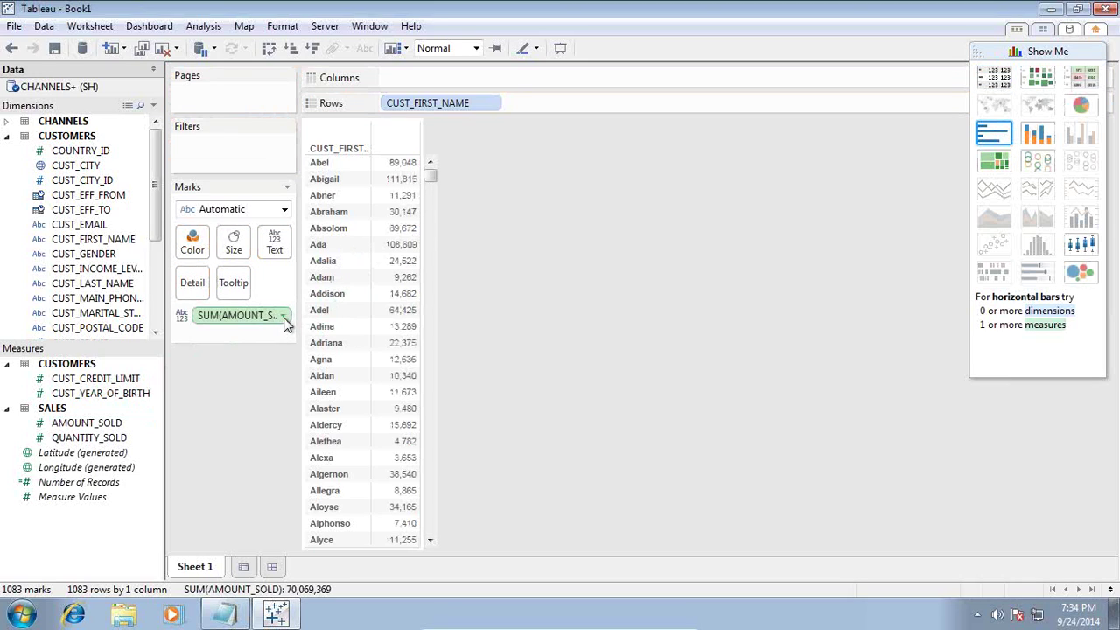
{"action": "left_click", "coordinate": [284, 317]}
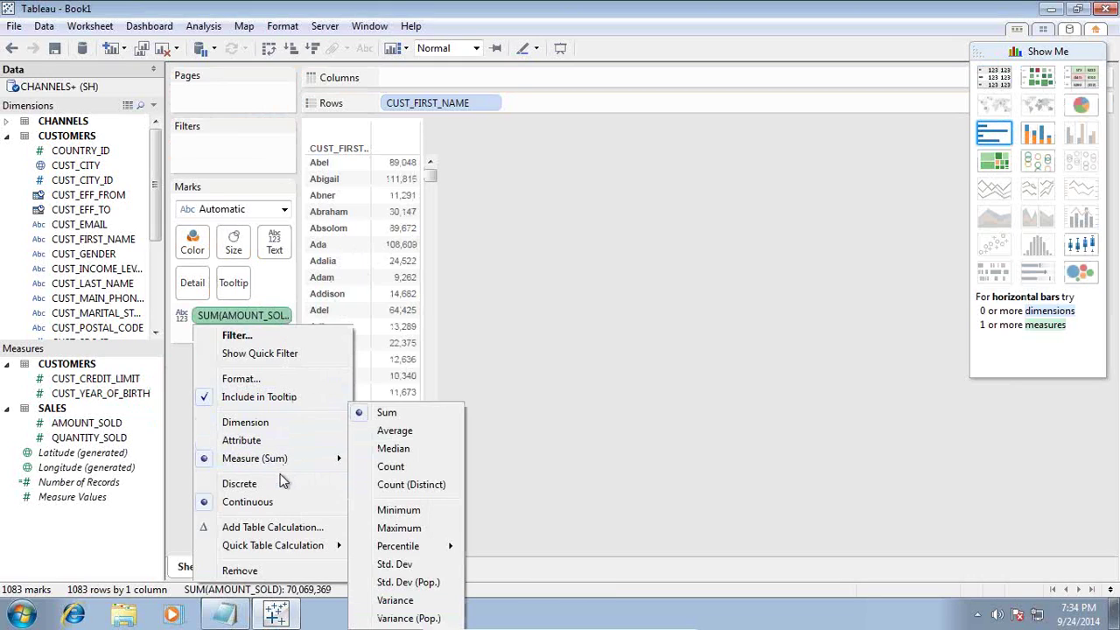
- Set AMOUNT_SOLD's default number format to Currency (Standard)
{"action": "left_click", "coordinate": [111, 426]}
{"action": "right_click", "coordinate": [111, 424]}
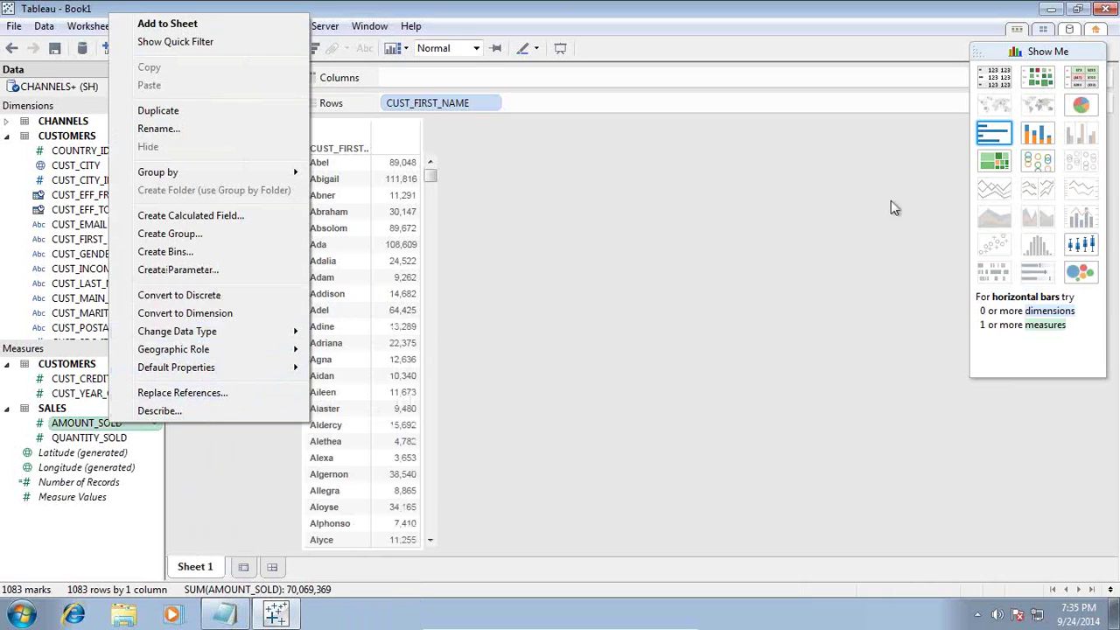
{"action": "mouse_move", "coordinate": [175, 367]}
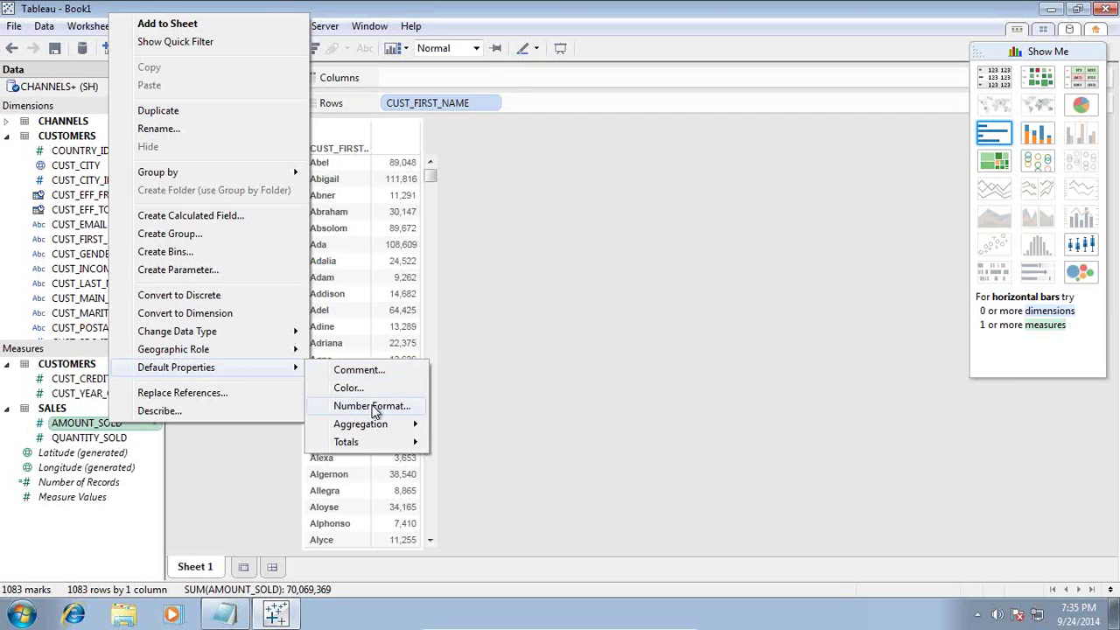
{"action": "left_click", "coordinate": [374, 408]}
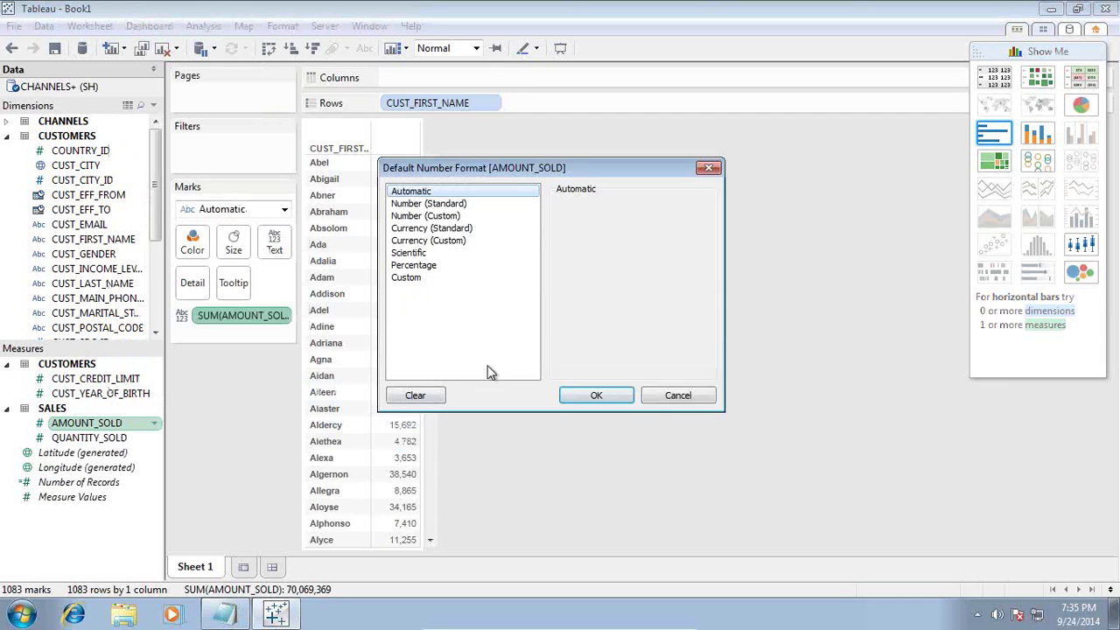
{"action": "left_click", "coordinate": [439, 205]}
{"action": "left_click", "coordinate": [431, 229]}
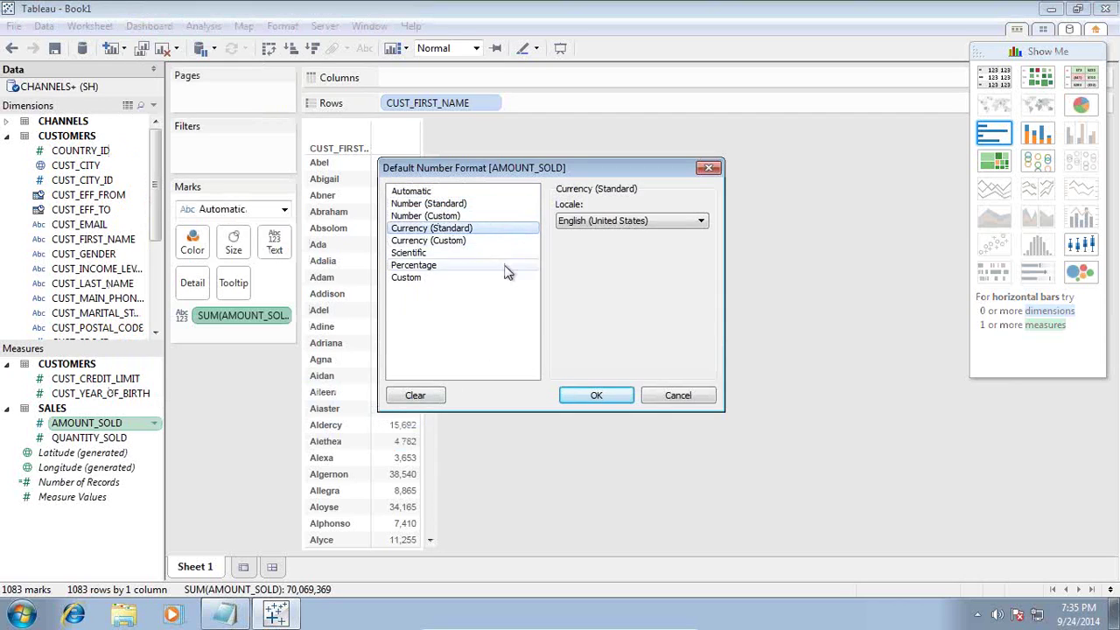
{"action": "left_click", "coordinate": [594, 398]}
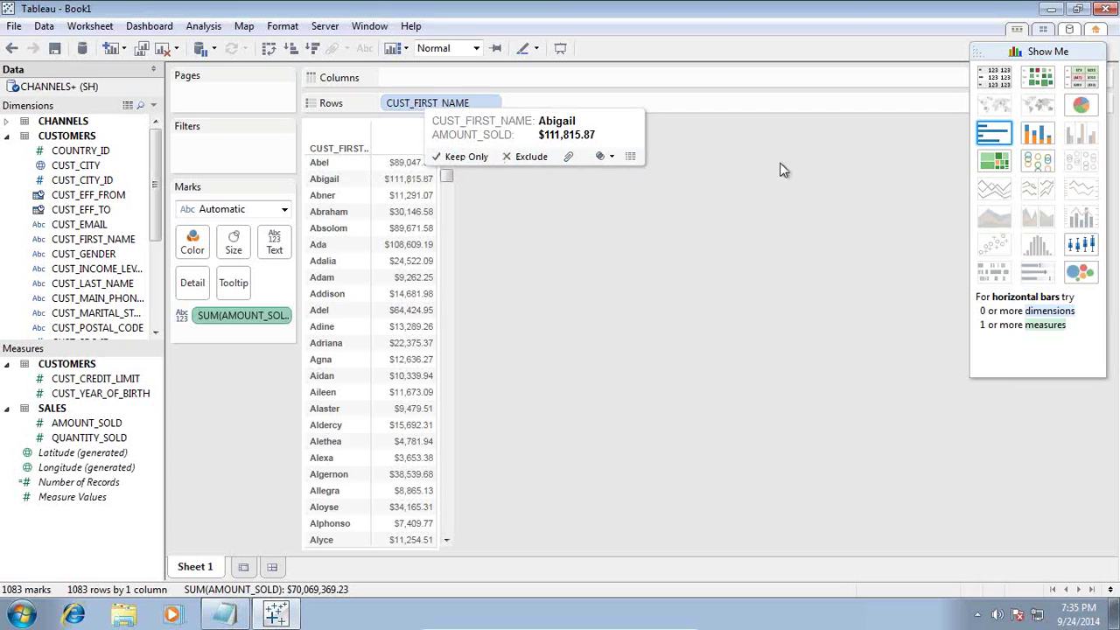
- Show the totals as horizontal bars sorted descending, each labelled with SUM(AMOUNT_SOLD)
{"action": "left_click", "coordinate": [995, 134]}
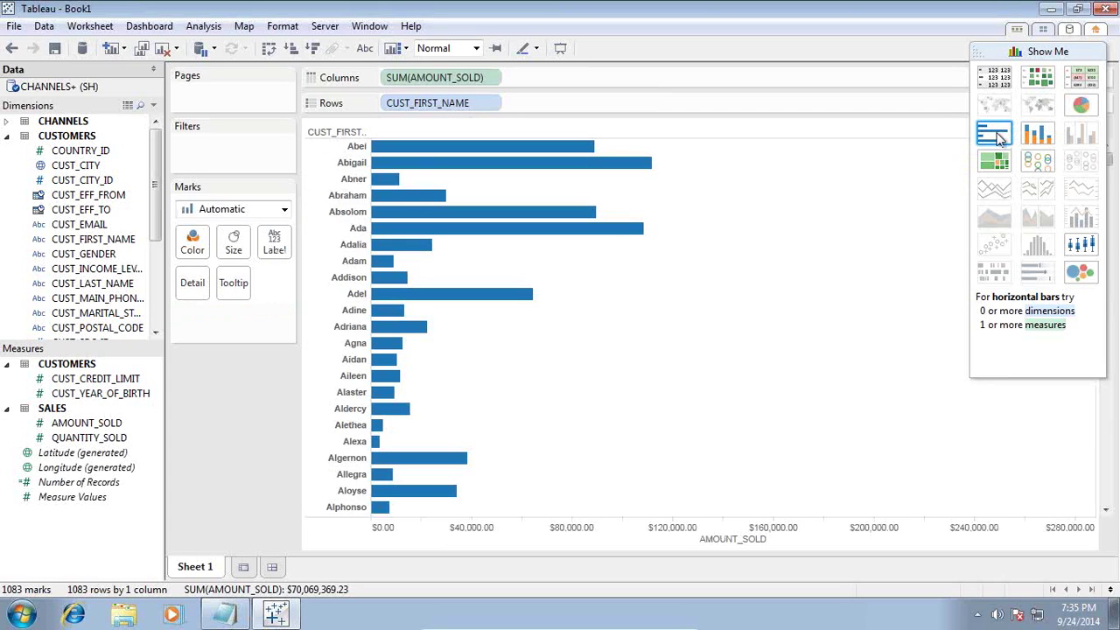
{"action": "left_click", "coordinate": [310, 50]}
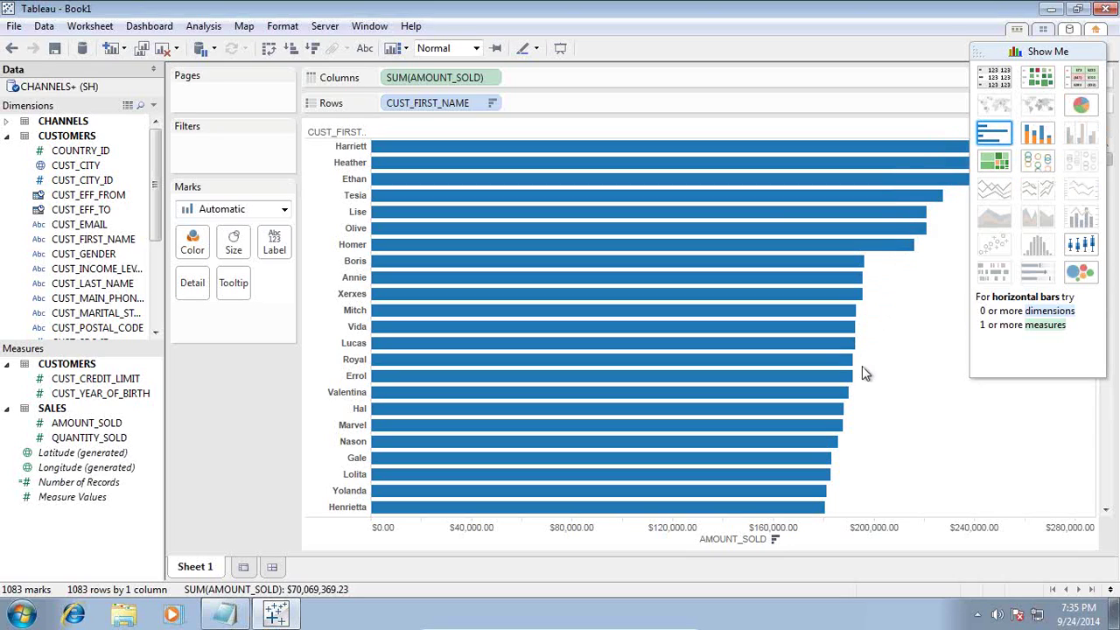
{"action": "left_click_drag", "start_coordinate": [415, 83], "coordinate": [278, 248]}
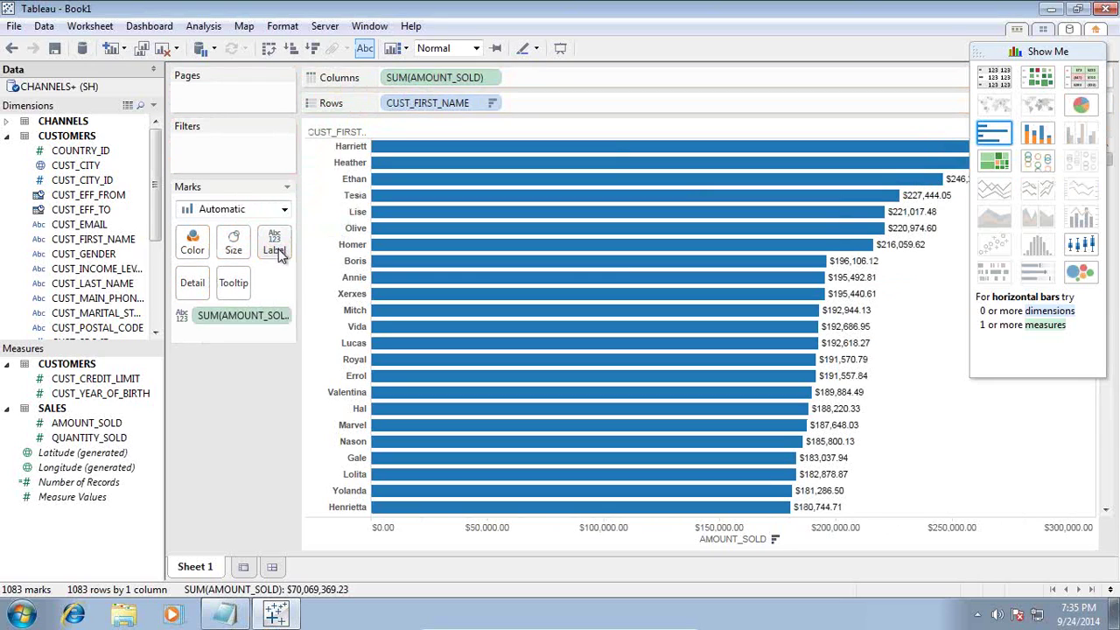
{"action": "left_click", "coordinate": [986, 56]}
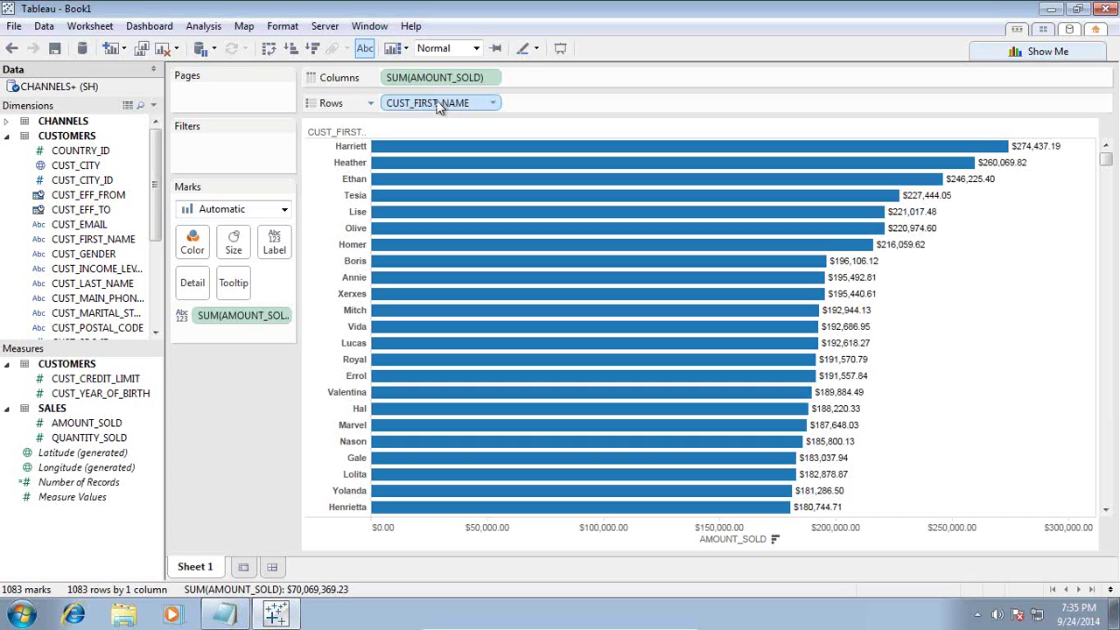
- Filter CUST_FIRST_NAME to the top 10 names by sum of AMOUNT_SOLD
{"action": "mouse_move", "coordinate": [438, 104]}
{"action": "left_mouse_down"}
{"action": "mouse_move", "coordinate": [239, 154]}
{"action": "mouse_move", "coordinate": [231, 143]}
{"action": "left_mouse_up"}
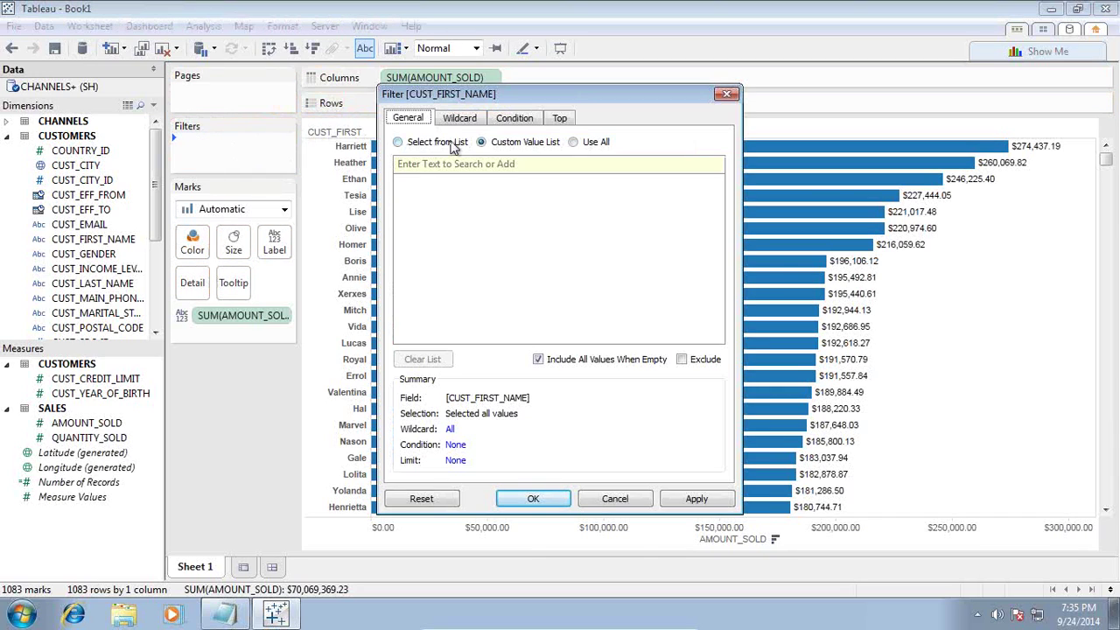
{"action": "left_click", "coordinate": [560, 120]}
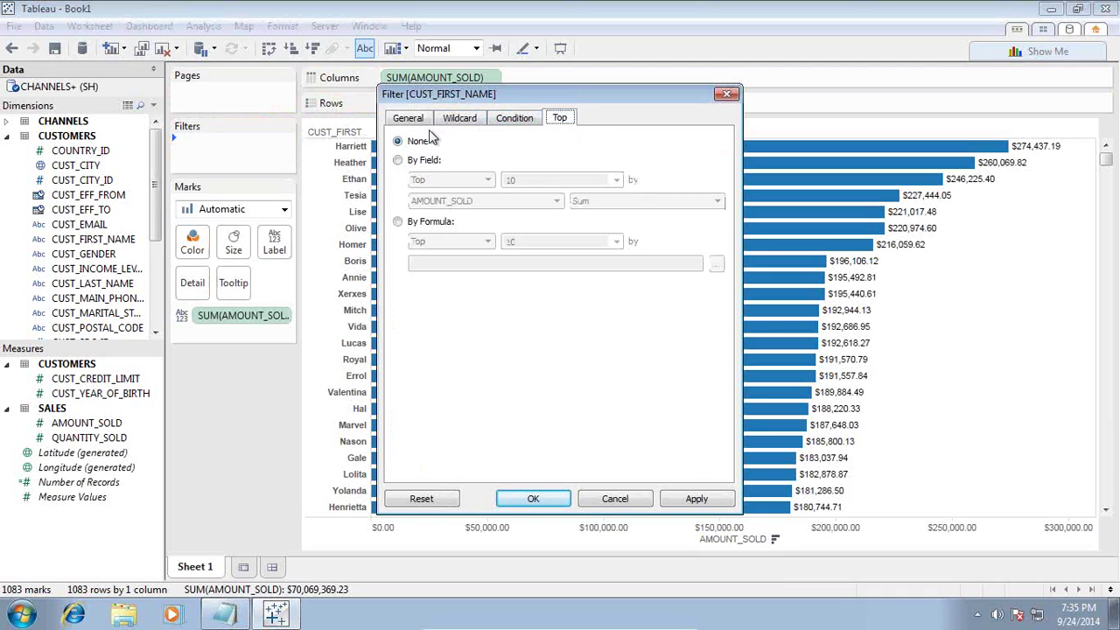
{"action": "left_click", "coordinate": [398, 163]}
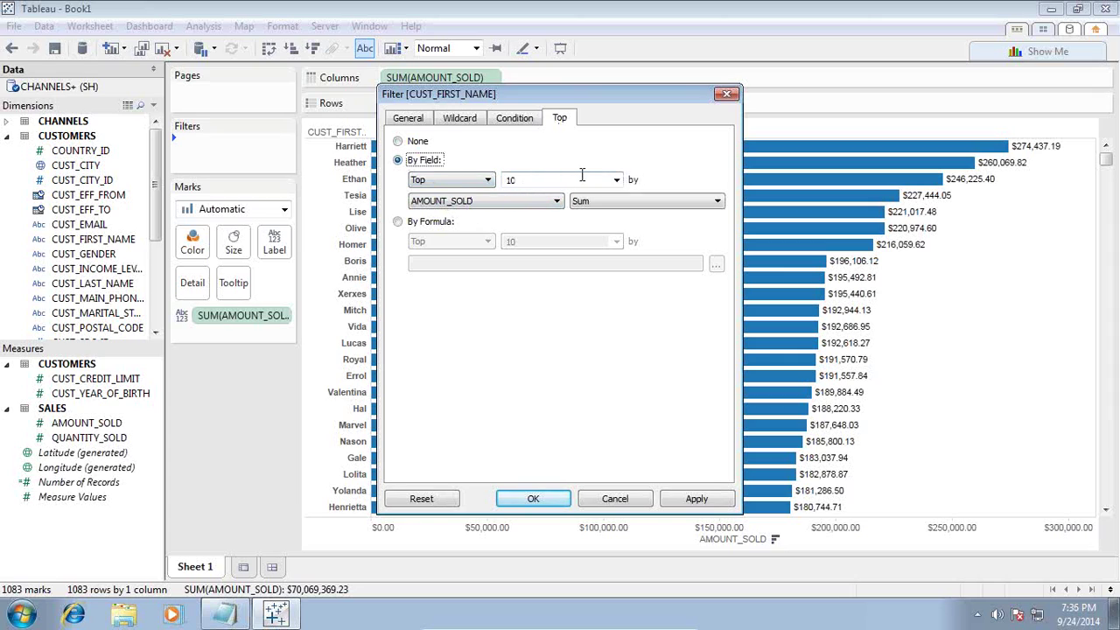
{"action": "left_click_drag", "start_coordinate": [531, 179], "coordinate": [506, 180]}
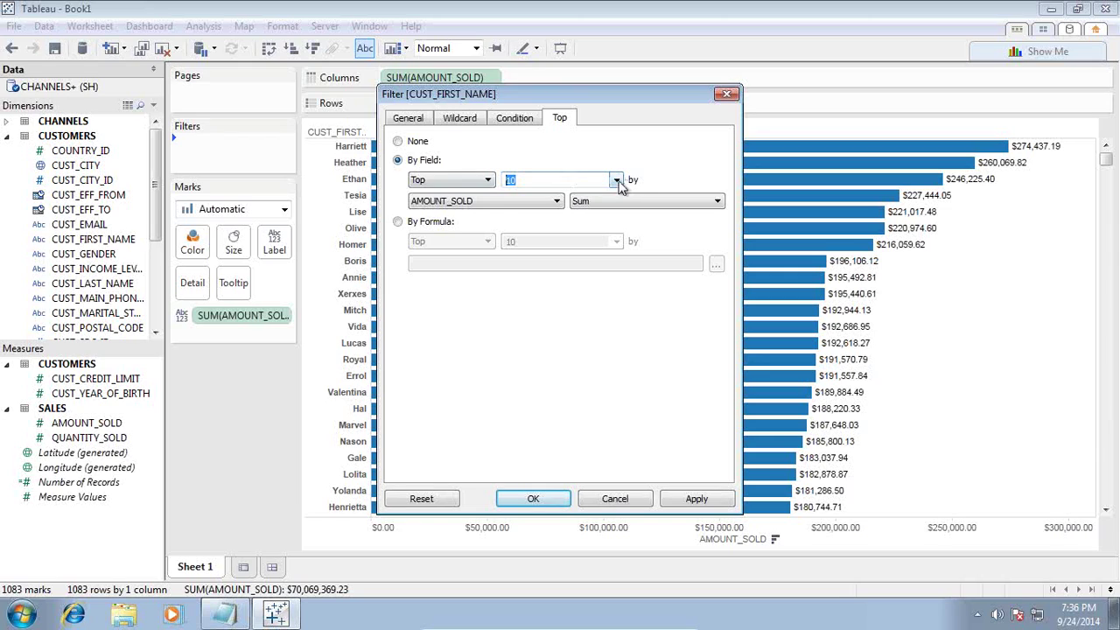
{"action": "left_click", "coordinate": [617, 181]}
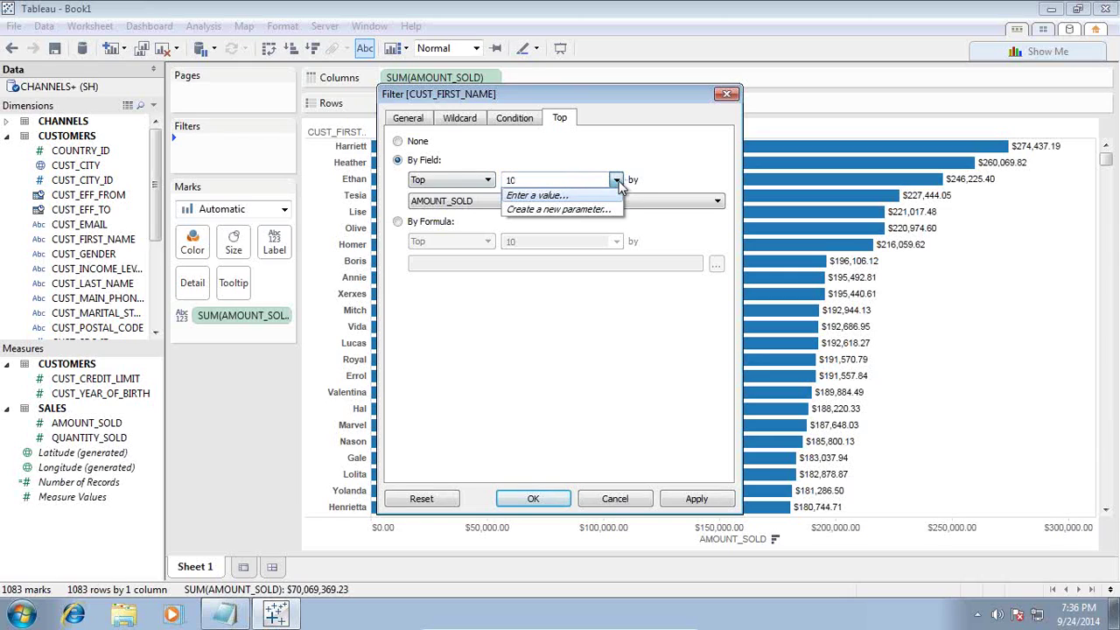
- Create a new Top_N_Customer parameter for the top count, allowing a range of values
{"action": "left_click", "coordinate": [561, 211]}
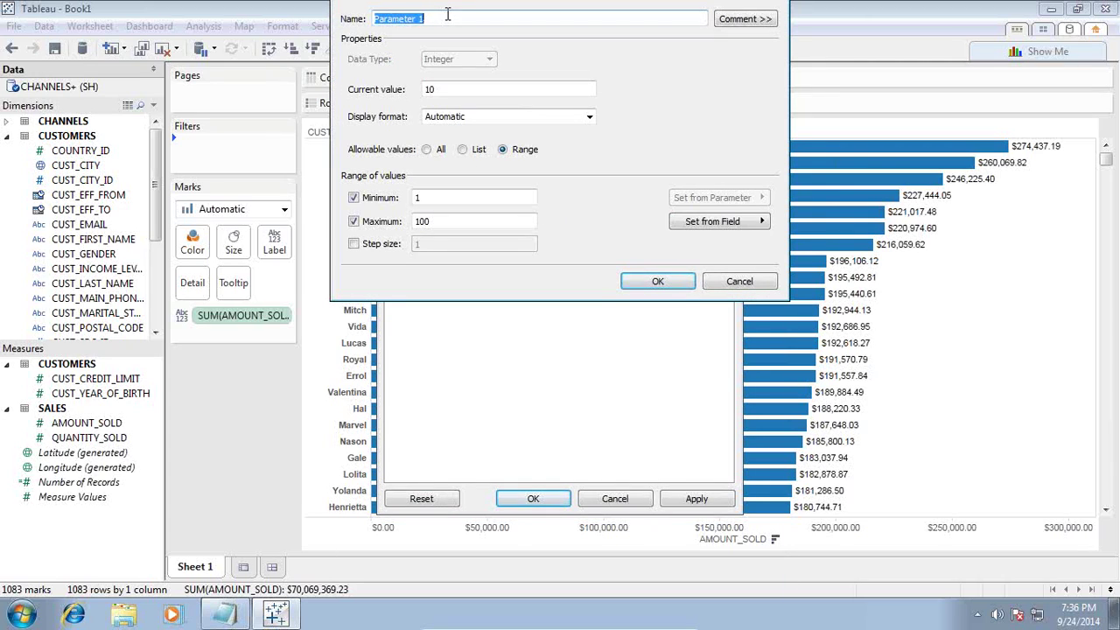
{"action": "type", "text": "Top_N_Customer"}
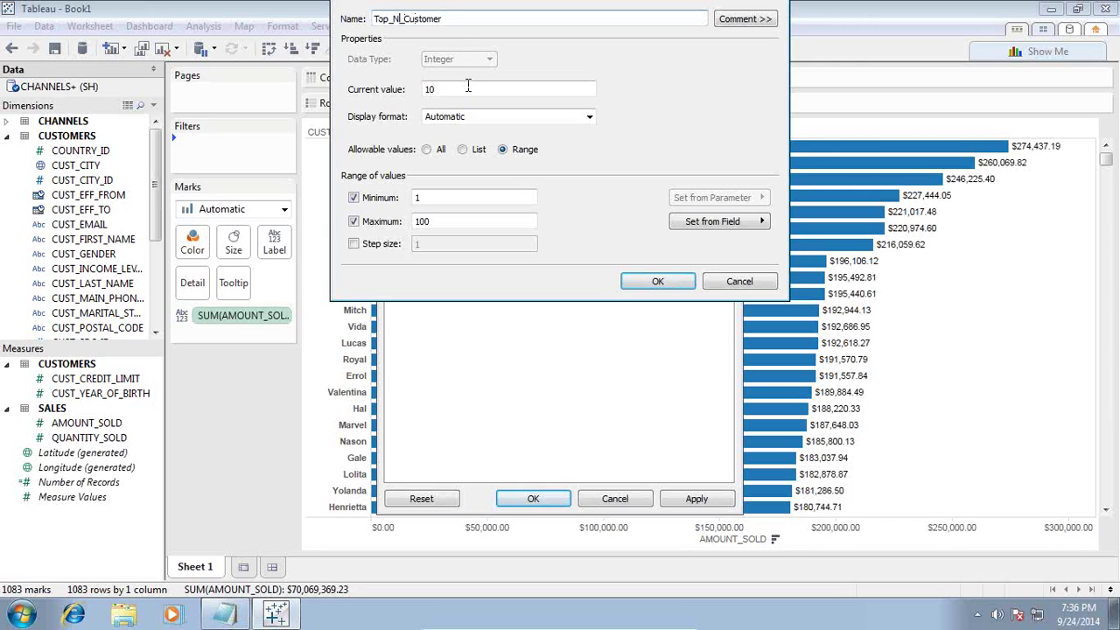
{"action": "left_click_drag", "start_coordinate": [446, 89], "coordinate": [403, 84]}
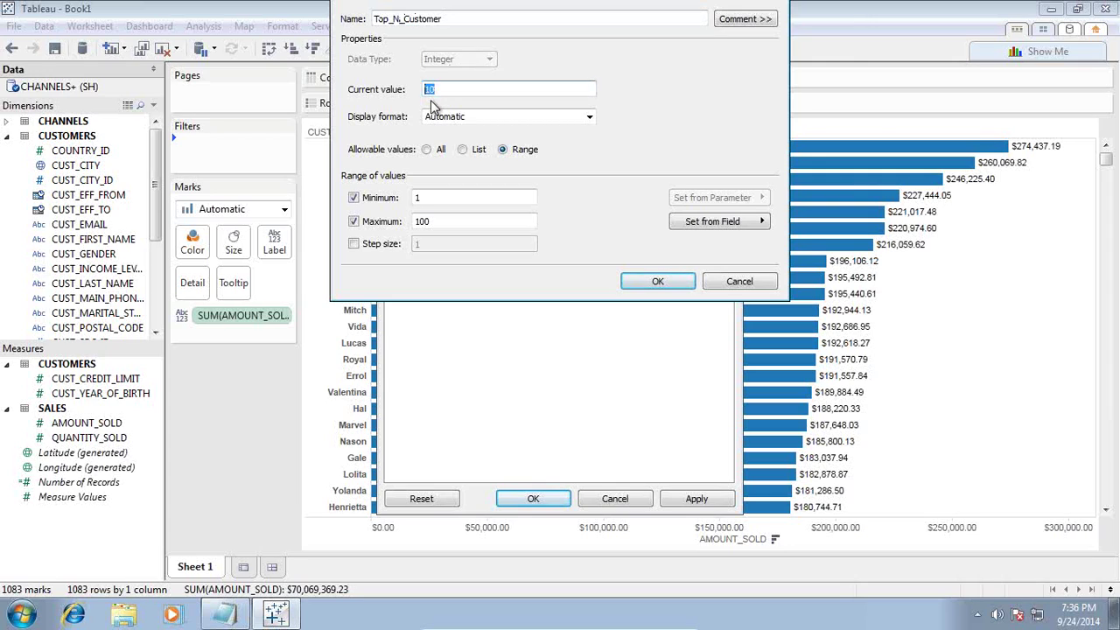
{"action": "left_click", "coordinate": [427, 150]}
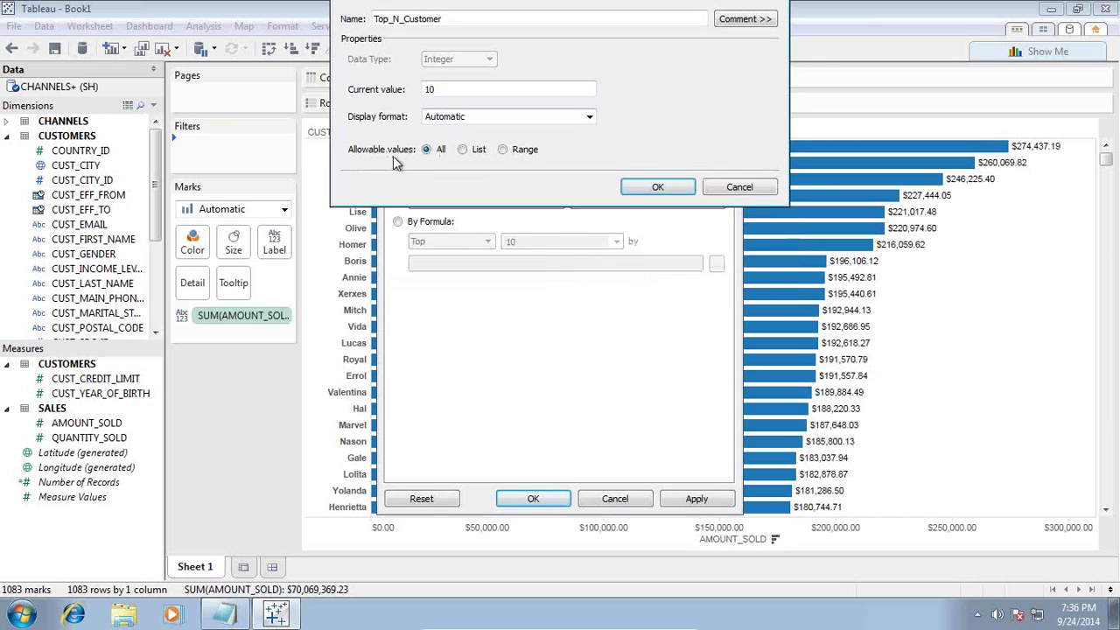
{"action": "left_click", "coordinate": [462, 150]}
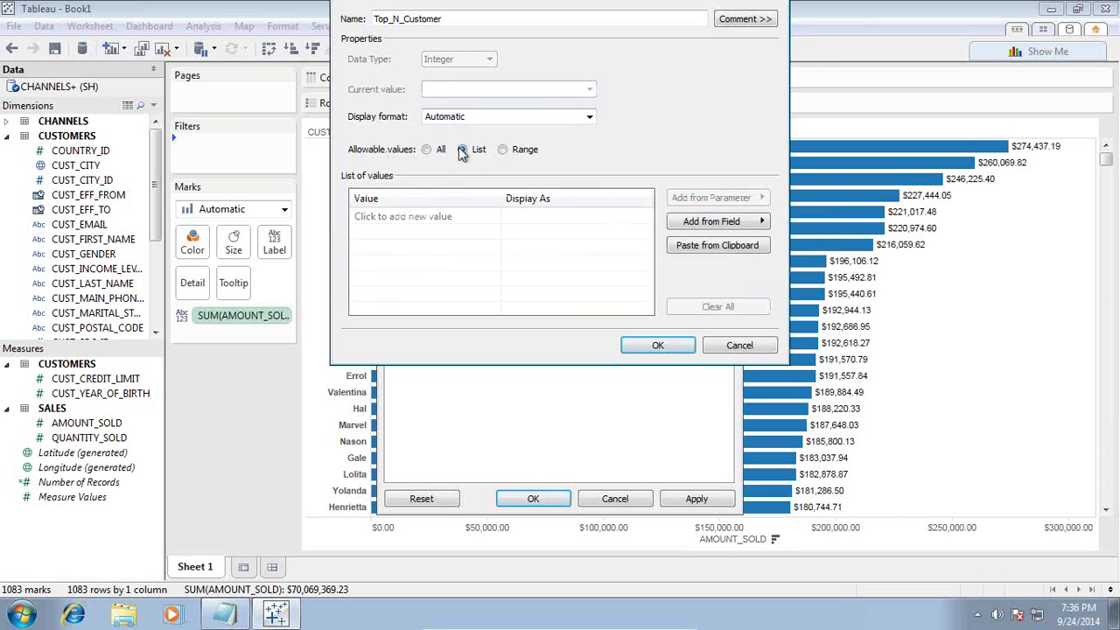
{"action": "left_click", "coordinate": [504, 150]}
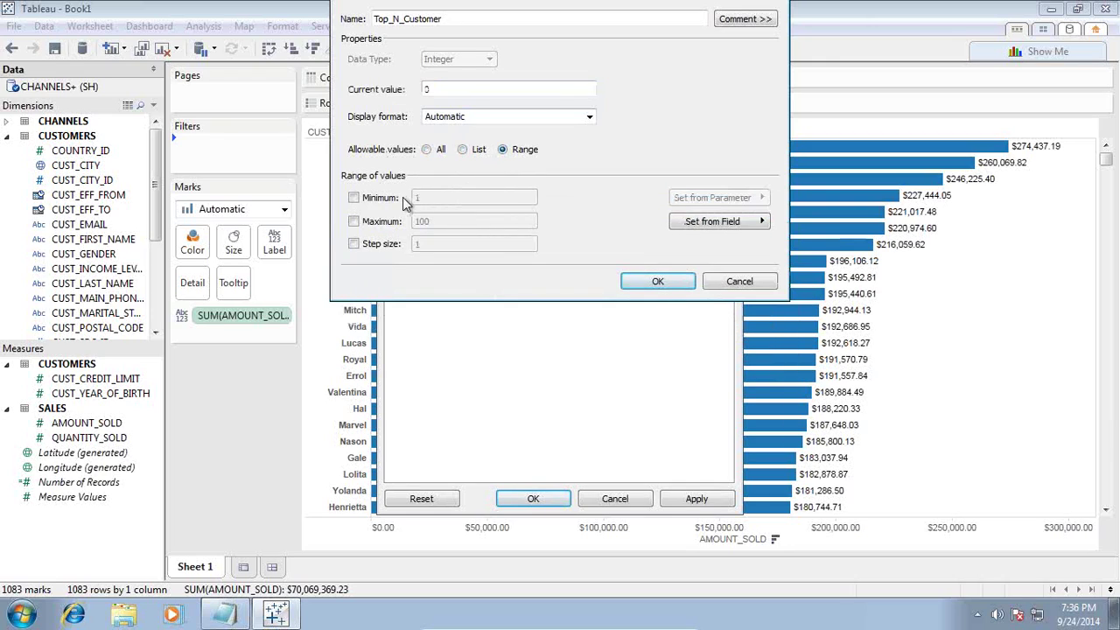
- Give Top_N_Customer minimum 5, maximum 20 and step size 5, and confirm it
{"action": "left_click", "coordinate": [355, 198]}
{"action": "double_click", "coordinate": [420, 198]}
{"action": "type", "text": "5"}
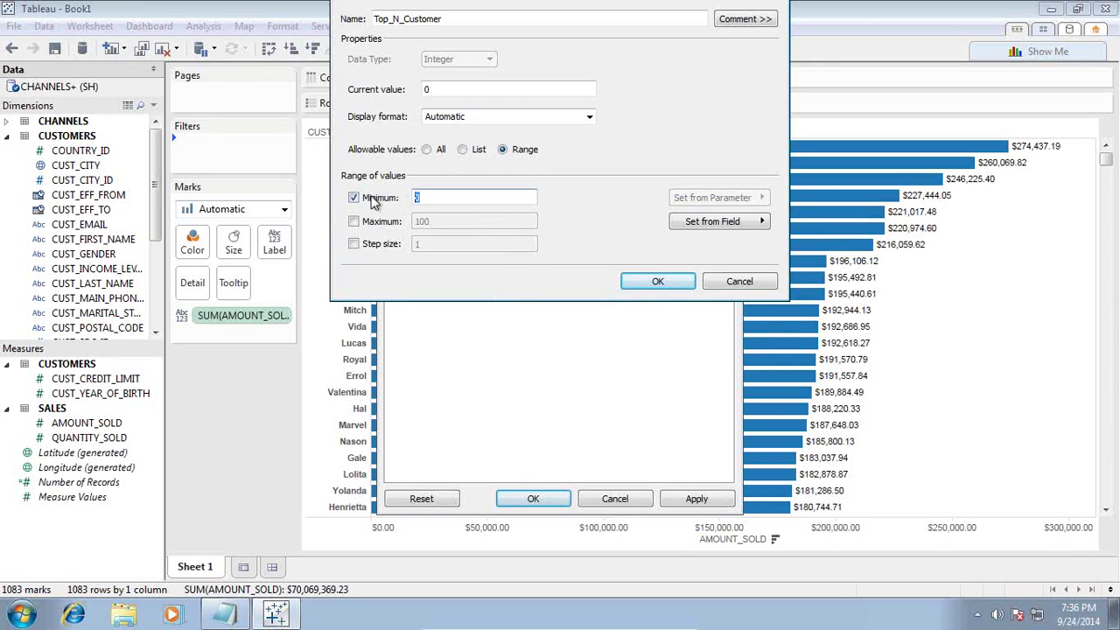
{"action": "left_click", "coordinate": [354, 222]}
{"action": "type", "text": "20"}
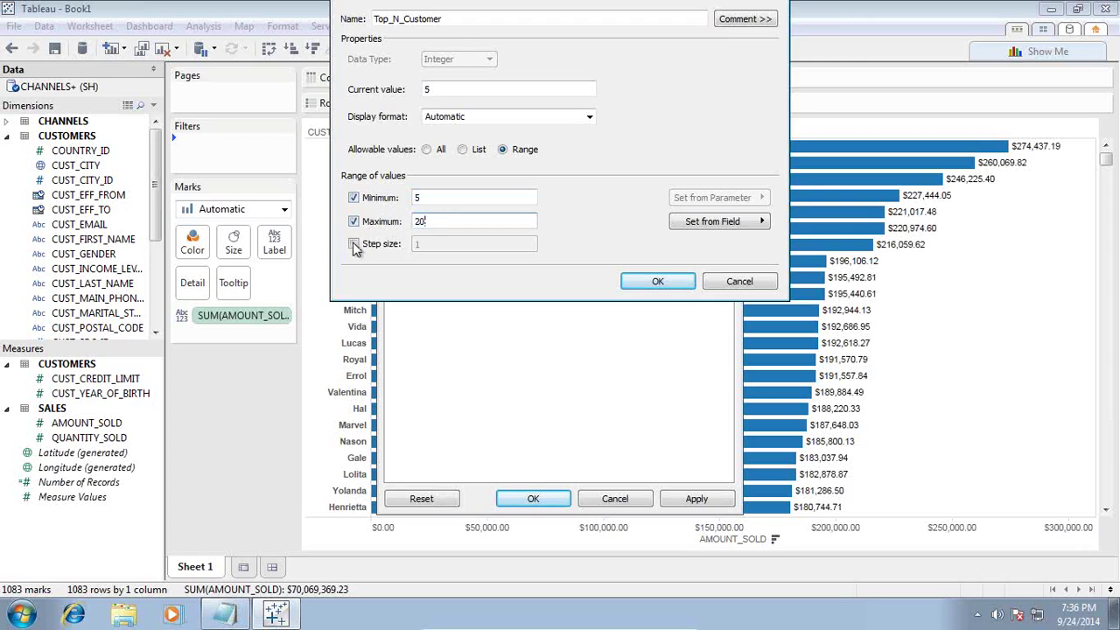
{"action": "left_click", "coordinate": [354, 244]}
{"action": "type", "text": "6"}
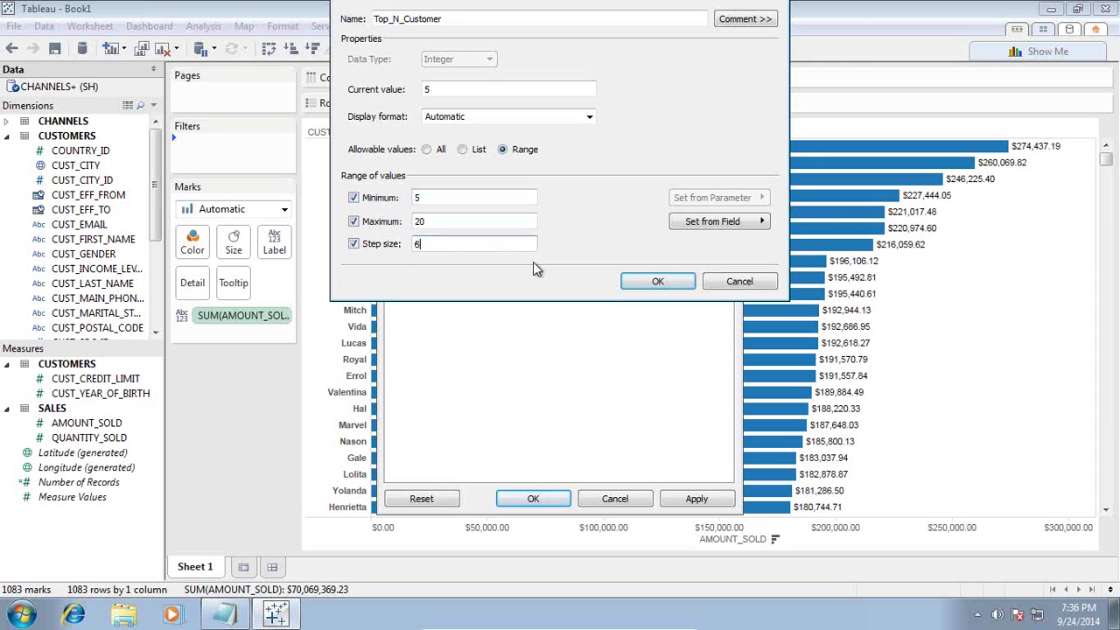
{"action": "key", "text": "BackSpace"}
{"action": "type", "text": "5"}
{"action": "left_click", "coordinate": [644, 287]}
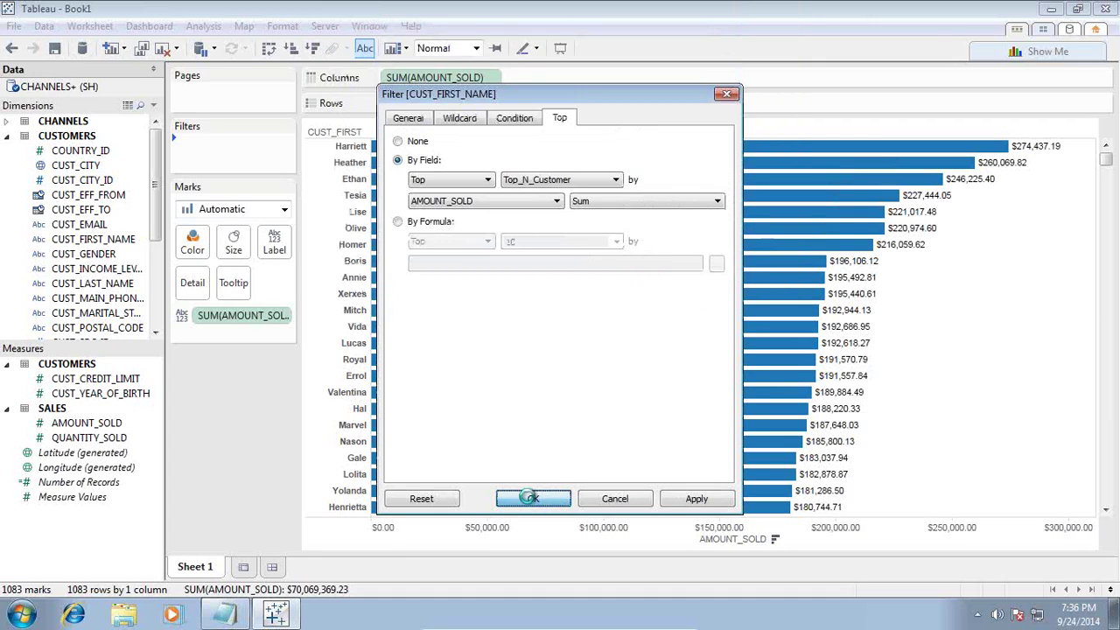
- Apply the Top_N_Customer filter and slide the parameter up to 20
{"action": "key", "text": "Return"}
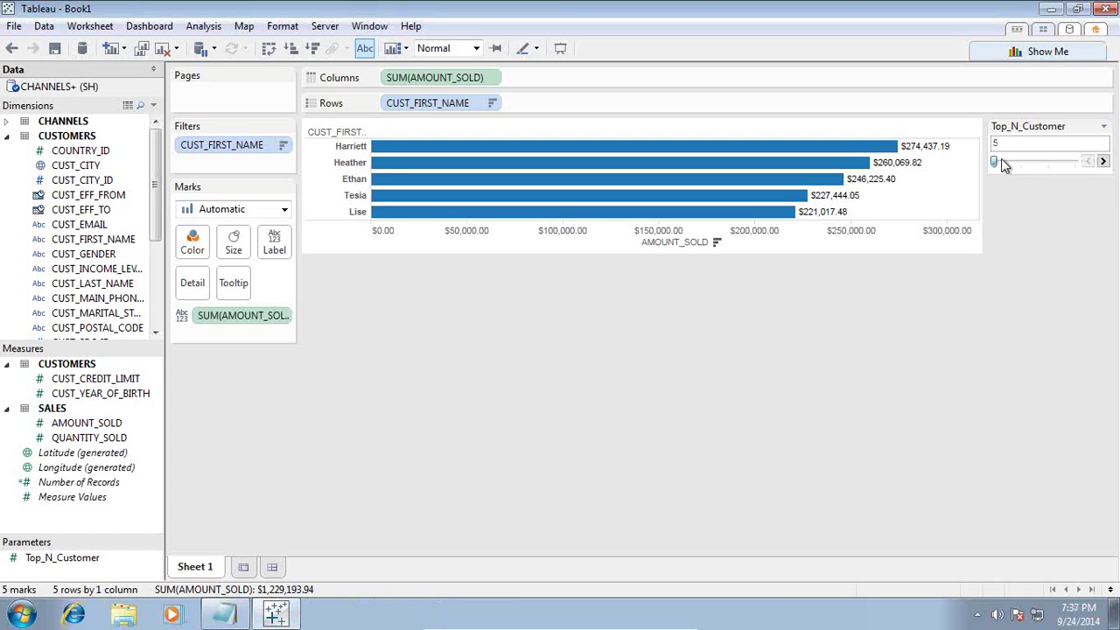
{"action": "left_click_drag", "start_coordinate": [996, 163], "coordinate": [1015, 163]}
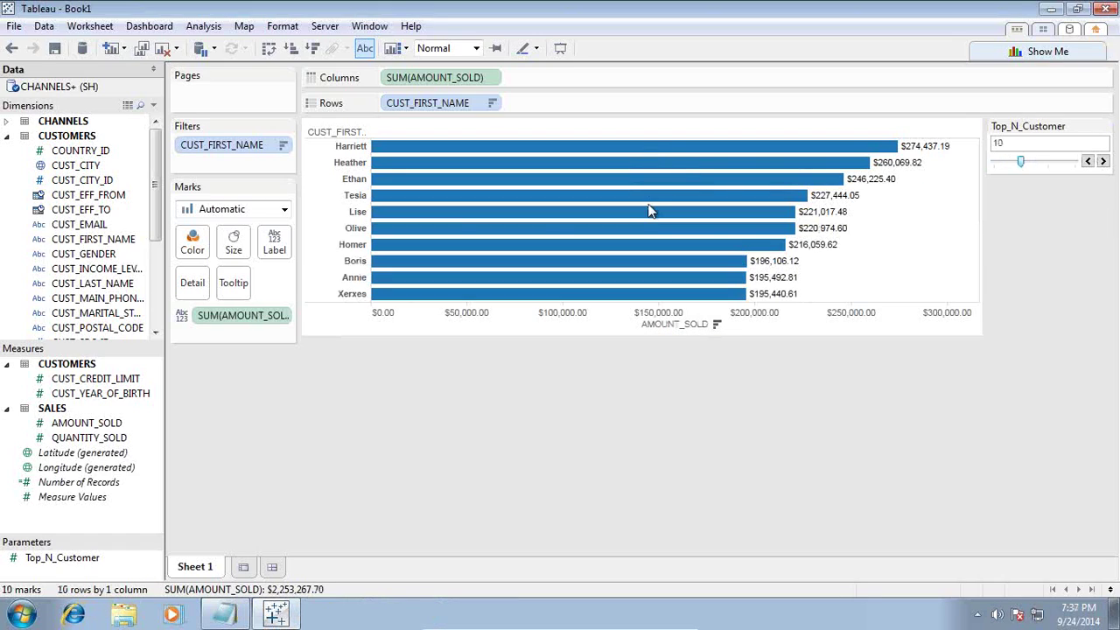
{"action": "left_click_drag", "start_coordinate": [1039, 170], "coordinate": [1074, 162]}
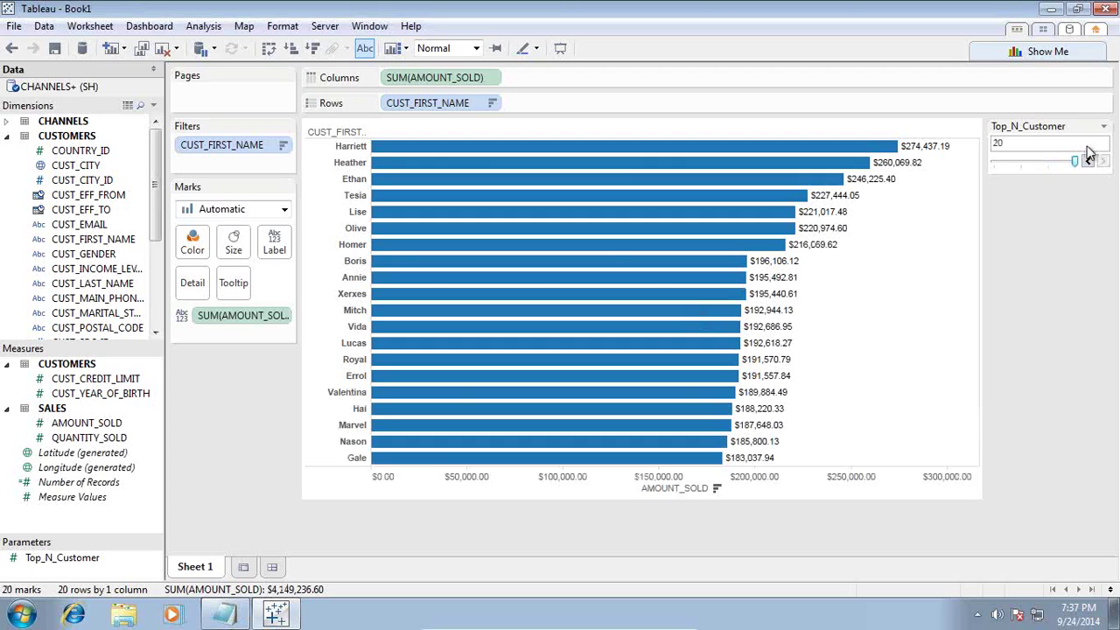
{"action": "left_click", "coordinate": [1104, 127]}
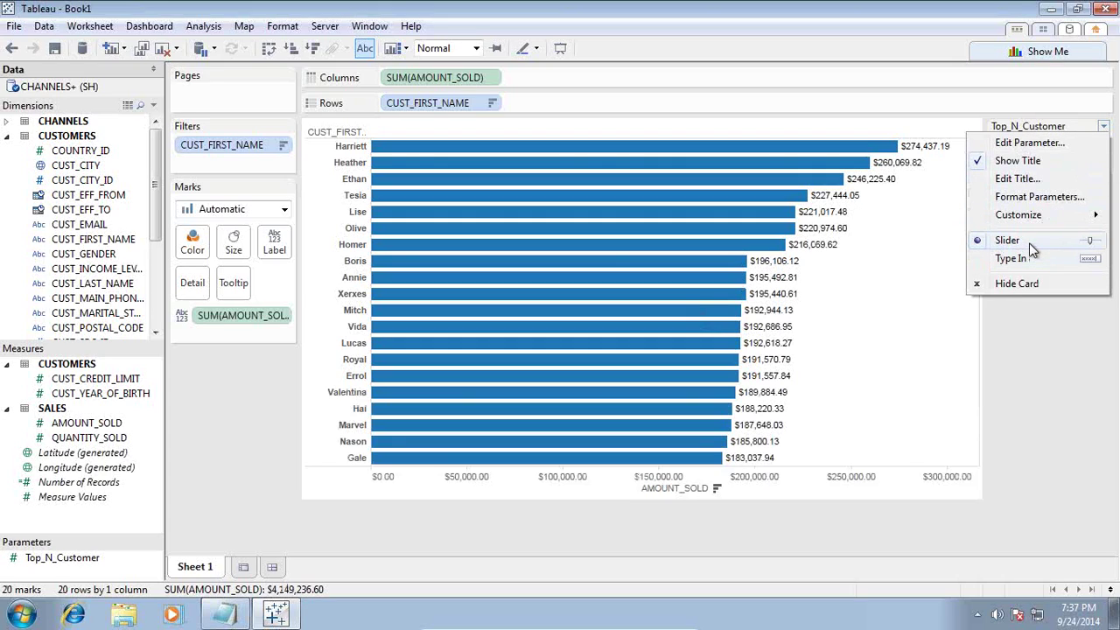
- Switch the Top_N_Customer control to a type-in box and enter 5
{"action": "left_click", "coordinate": [1015, 259]}
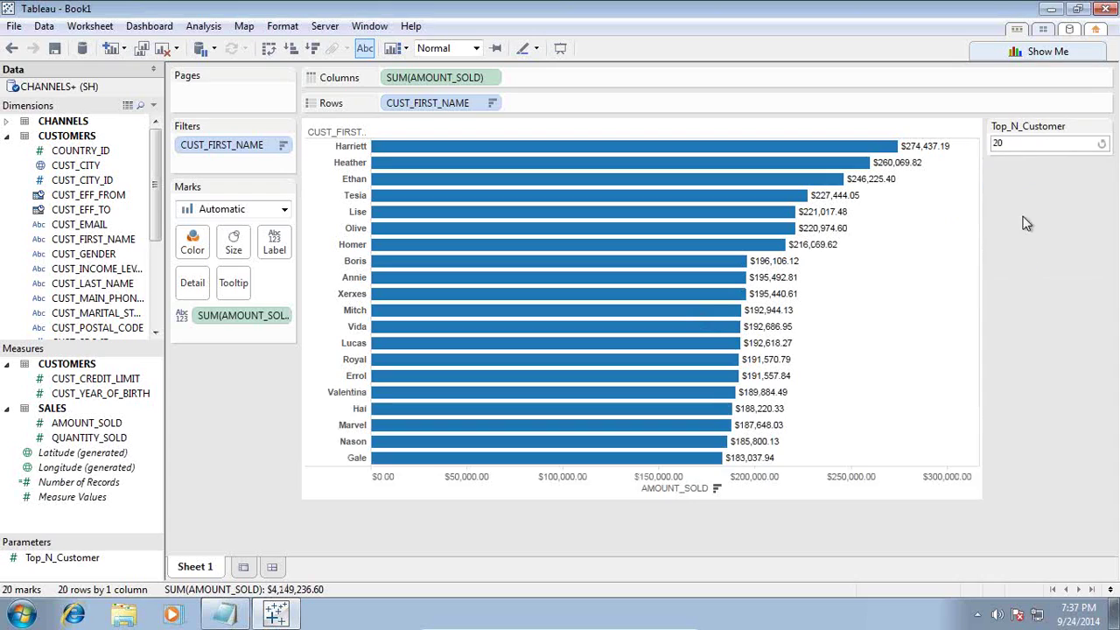
{"action": "double_click", "coordinate": [1033, 145]}
{"action": "type", "text": "5"}
{"action": "mouse_move", "coordinate": [1047, 127]}
{"action": "key", "text": "Return"}
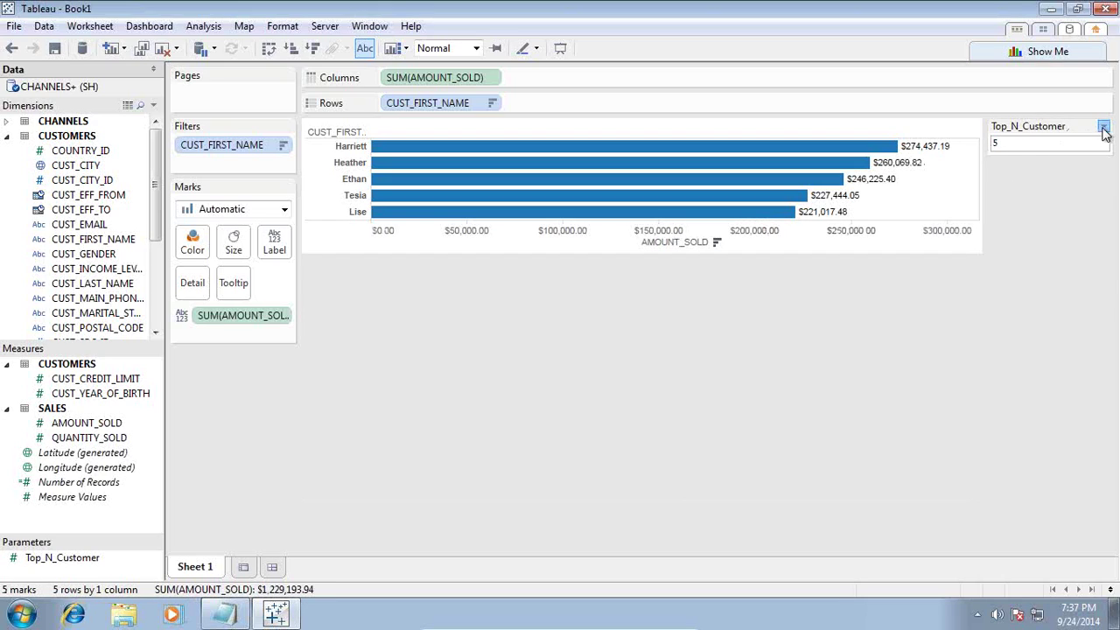
{"action": "left_click", "coordinate": [1104, 126]}
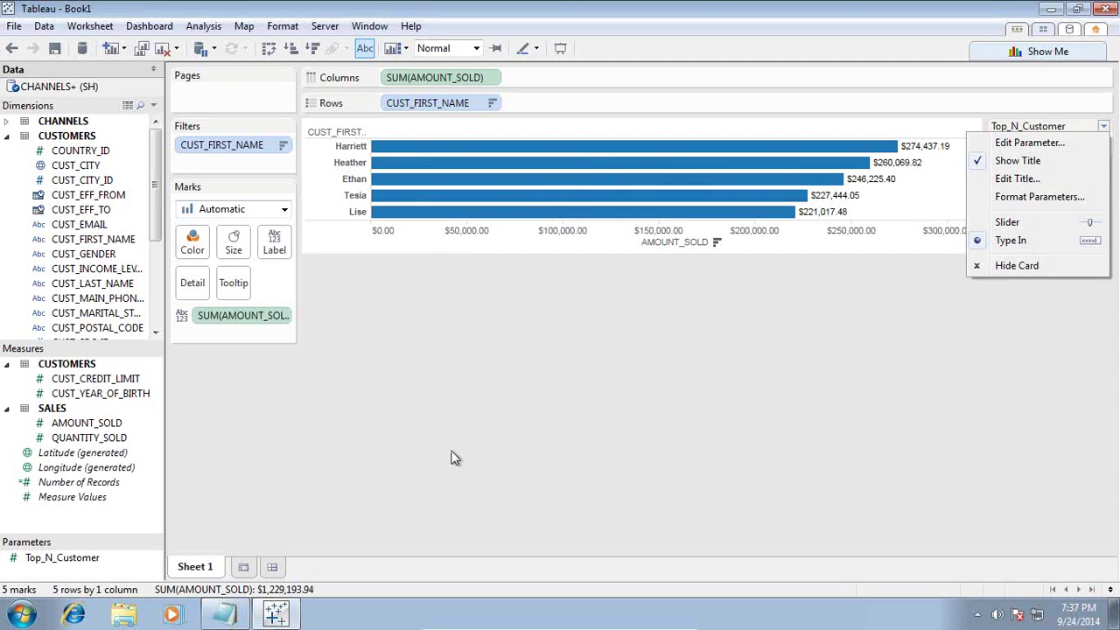
{"action": "mouse_move", "coordinate": [559, 621]}
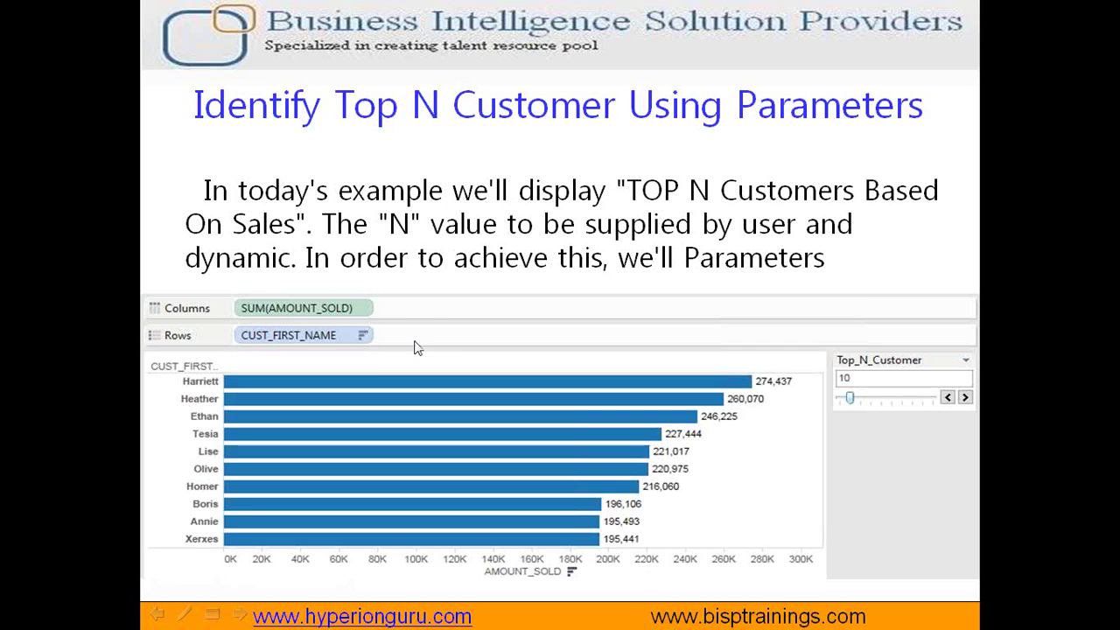
{"action": "left_click", "coordinate": [419, 348]}
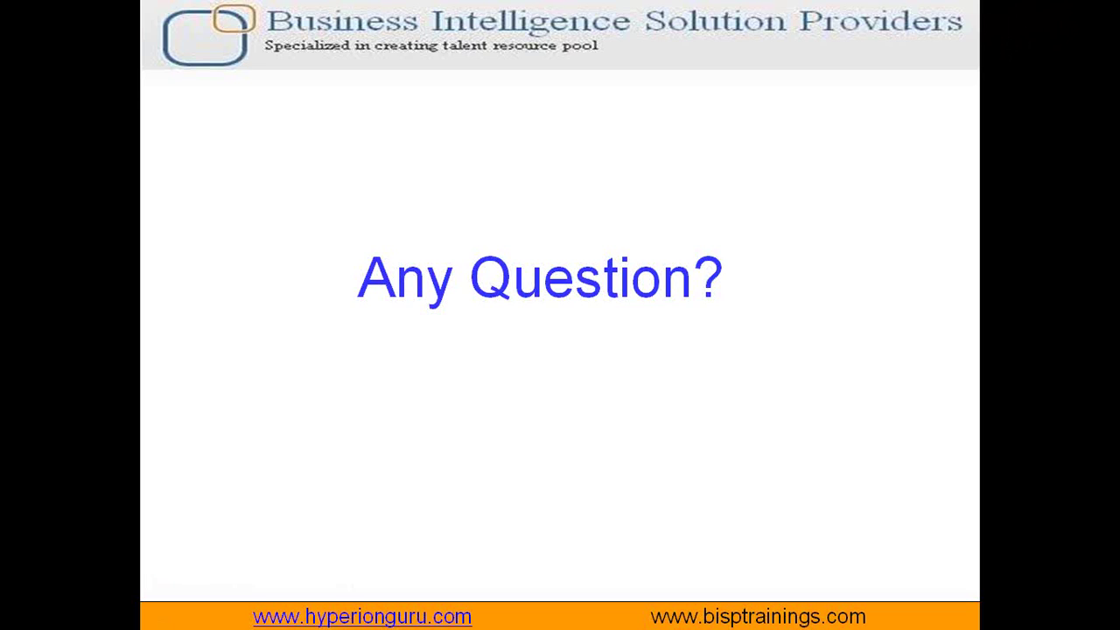
{"action": "key", "text": "super"}
{"action": "key", "text": "Escape"}
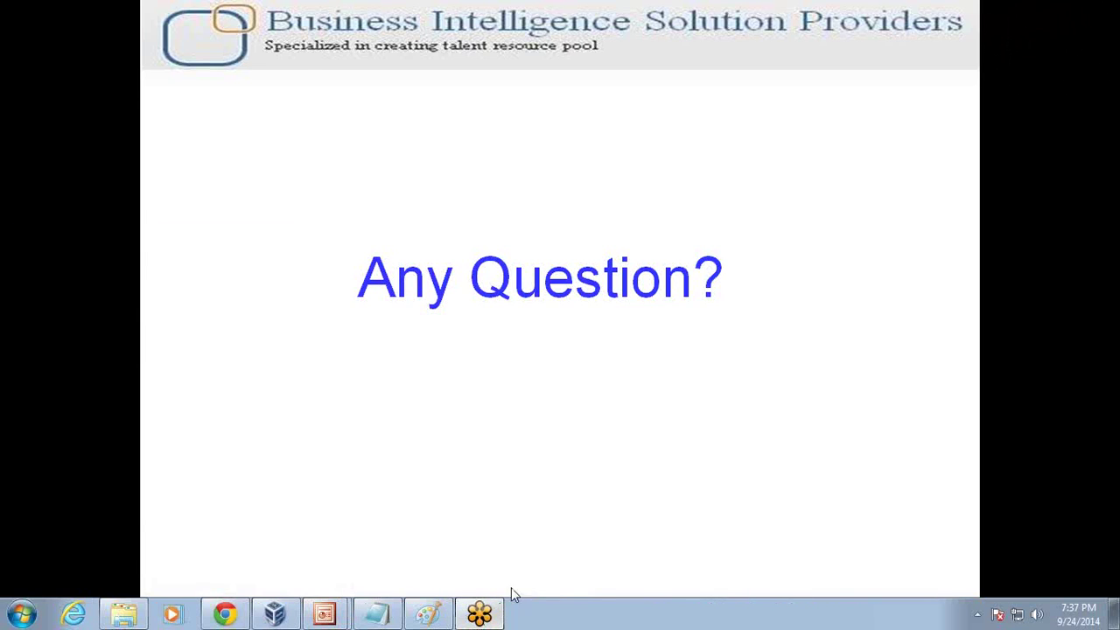